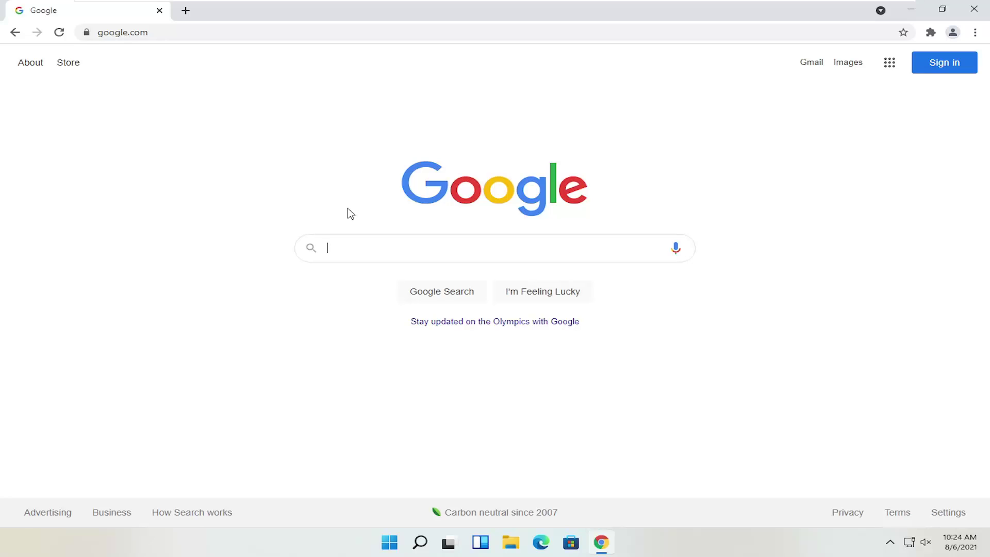
Search the web for "canon printer drivers" and open the Canon U.S.A. Drivers & Downloads result.
left_click(327, 248)
key("ctrl+l")
type("canon printer")
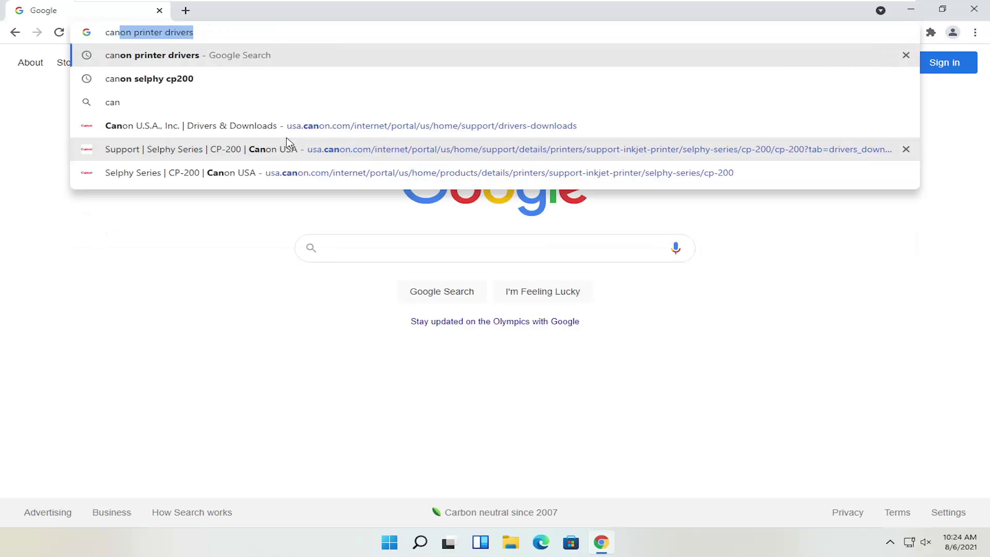
left_click(253, 55)
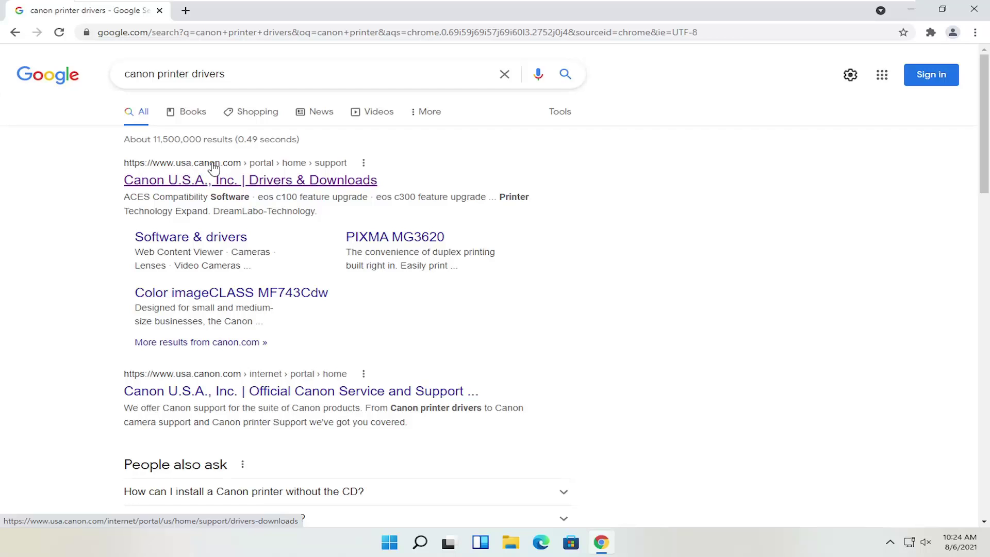
left_click(174, 181)
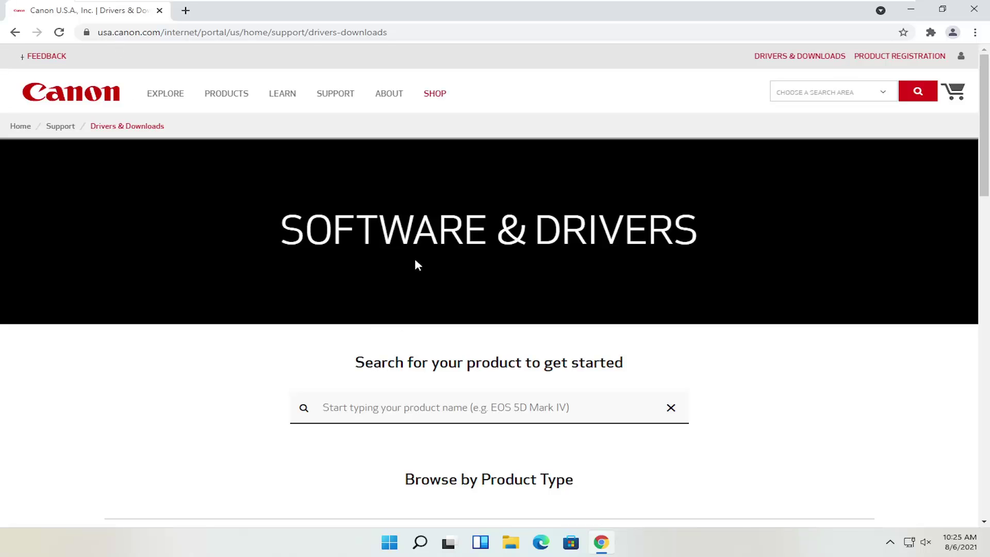
Browse the device families under the Printers and Scanners product types, returning to the product type overview.
scroll(417, 265, "down", 2)
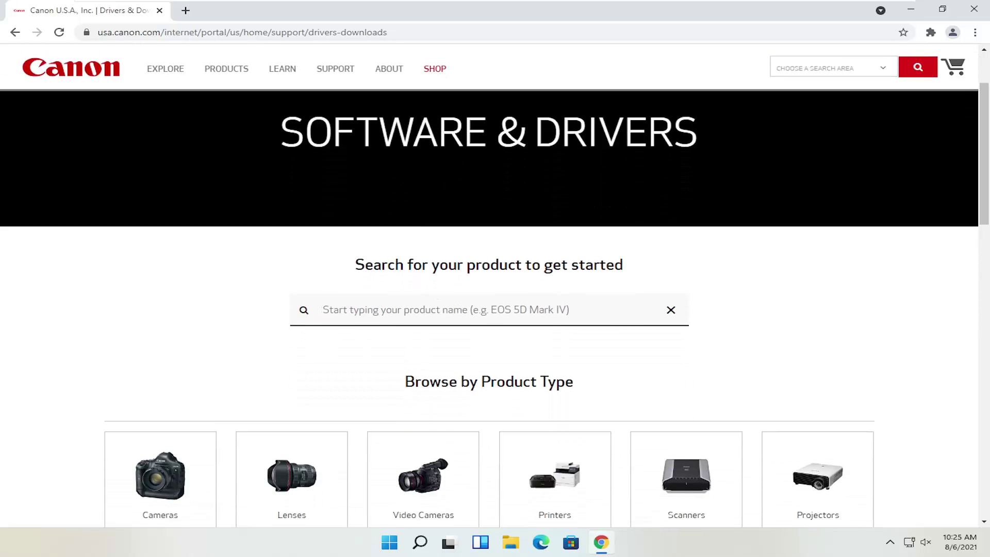
left_click(317, 304)
scroll(317, 277, "down", 2)
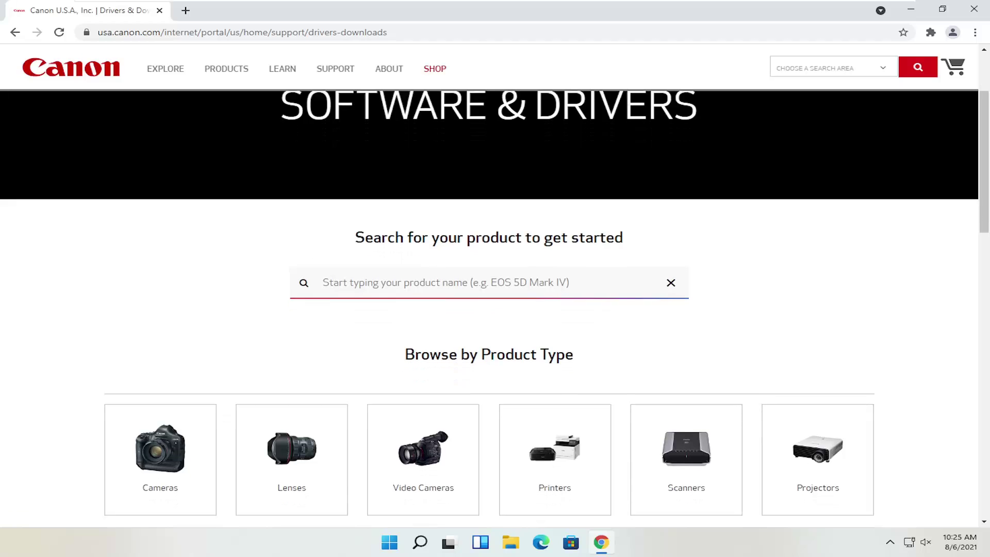
scroll(316, 278, "down", 2)
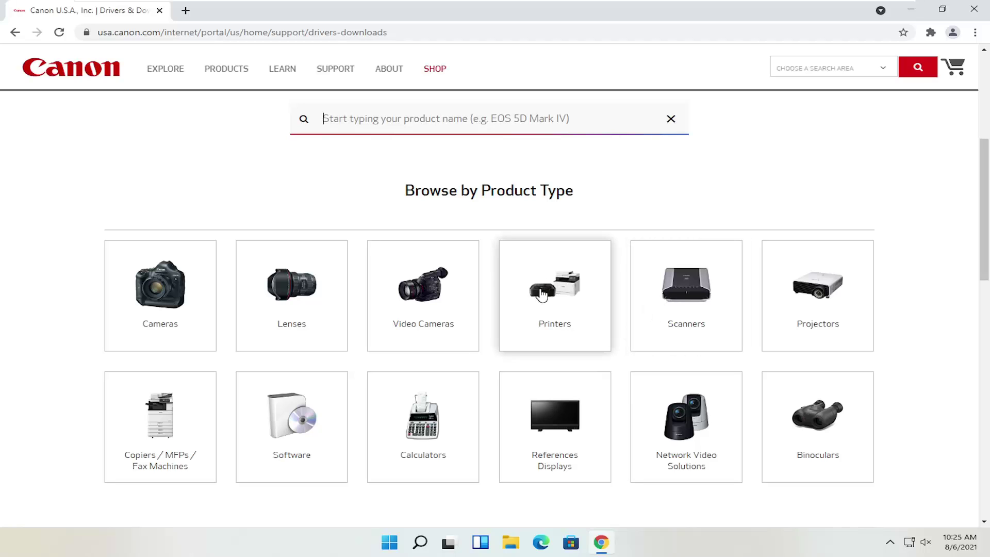
left_click(562, 303)
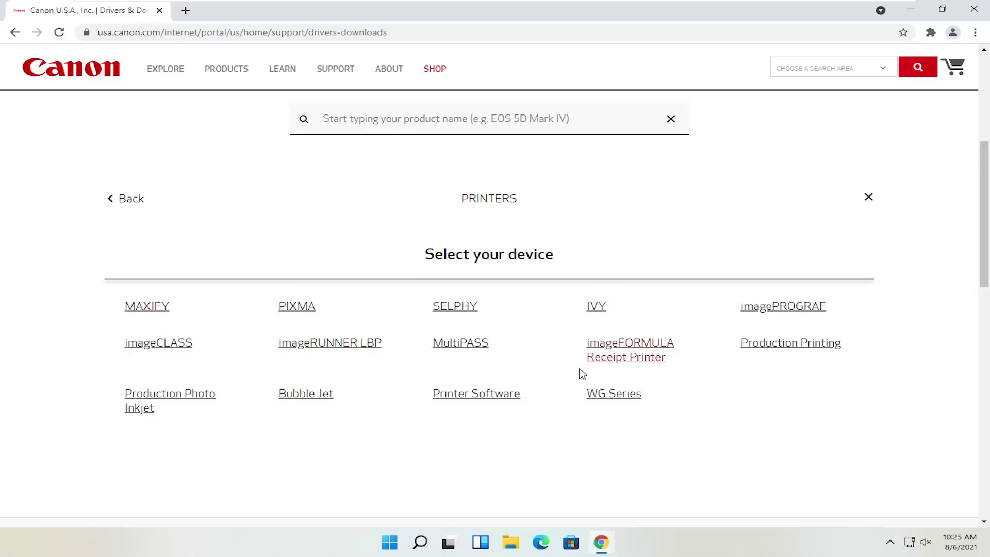
left_click(131, 200)
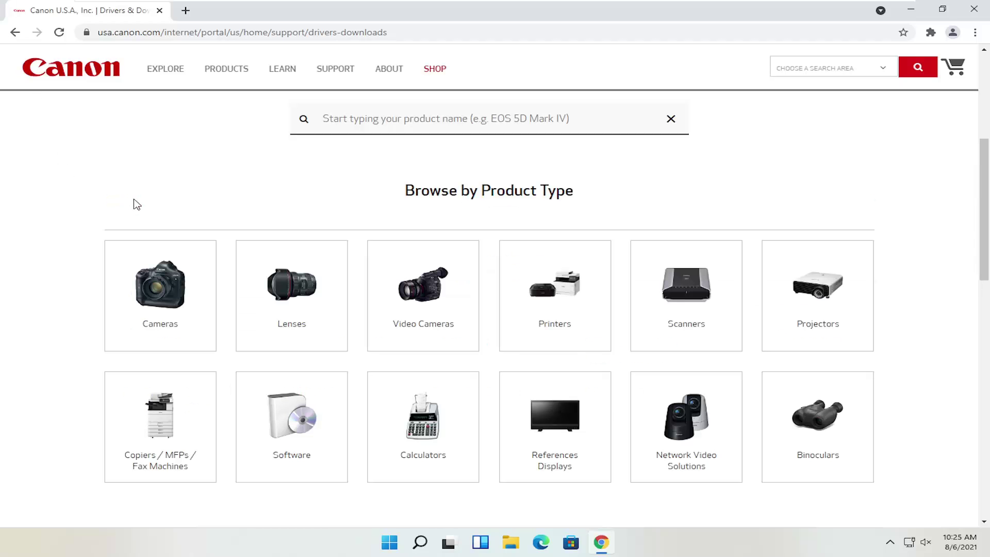
left_click(712, 299)
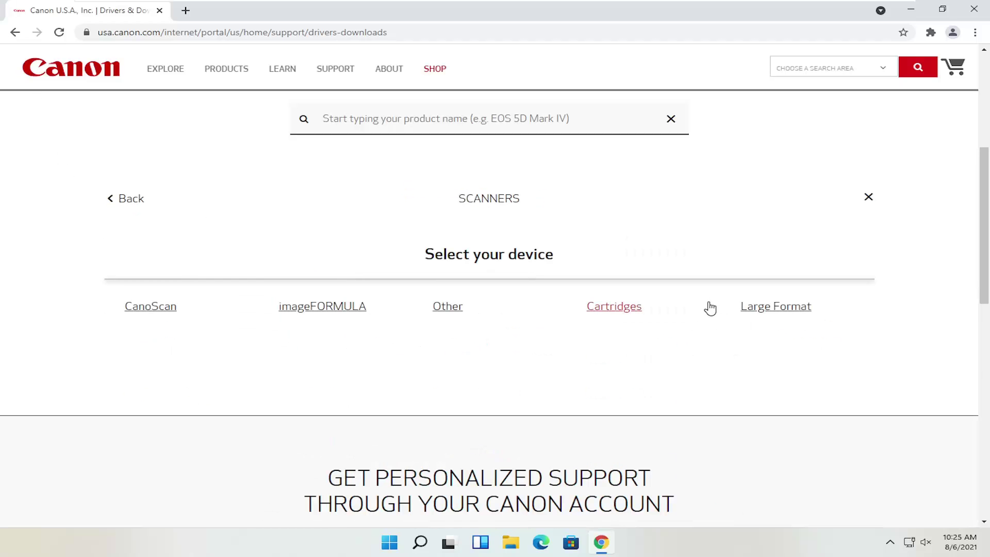
scroll(242, 320, "up", 2)
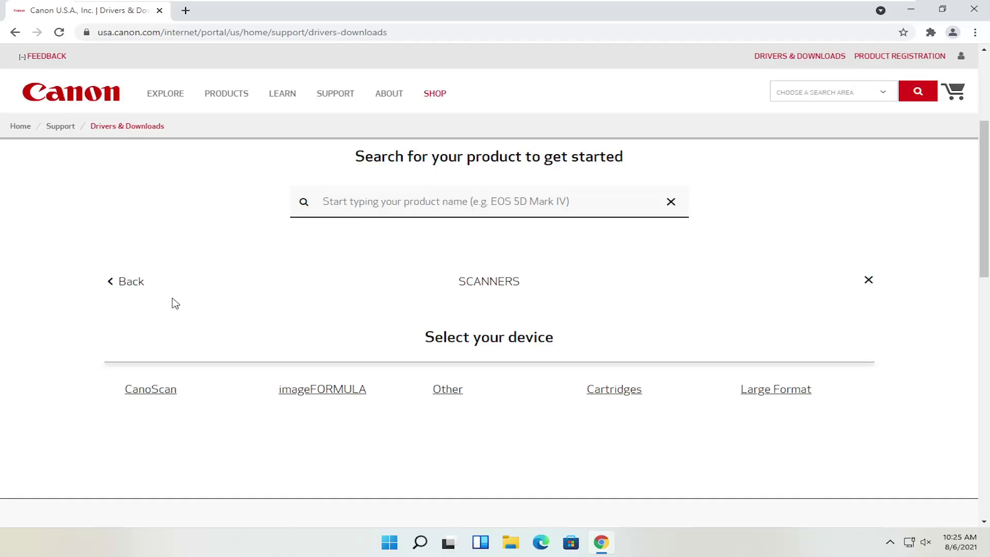
left_click(127, 281)
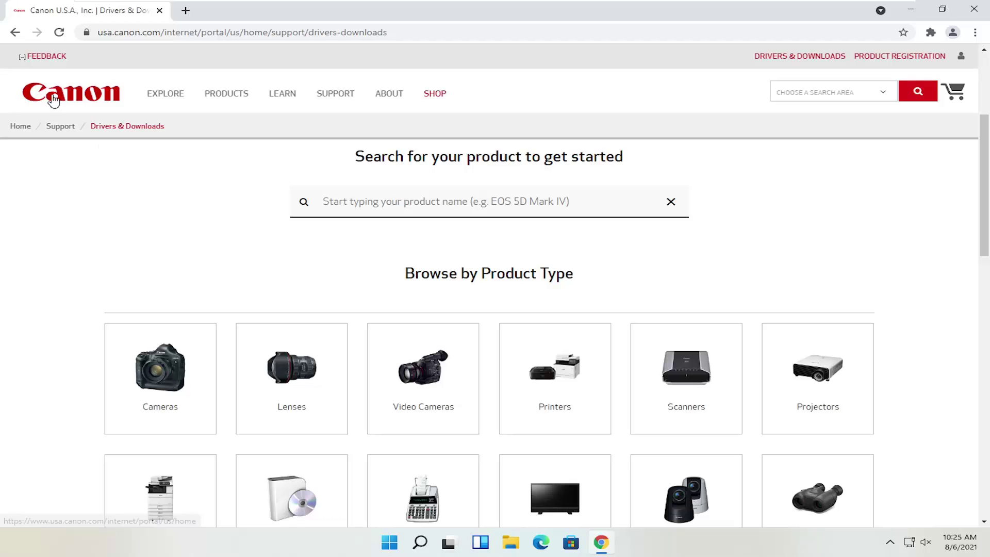
scroll(185, 210, "down", 1)
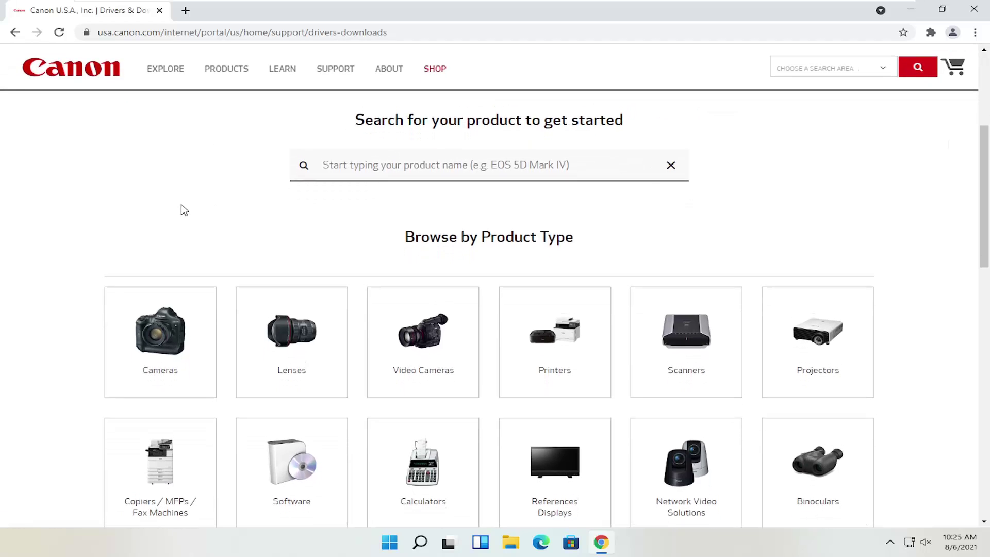
scroll(300, 184, "up", 1)
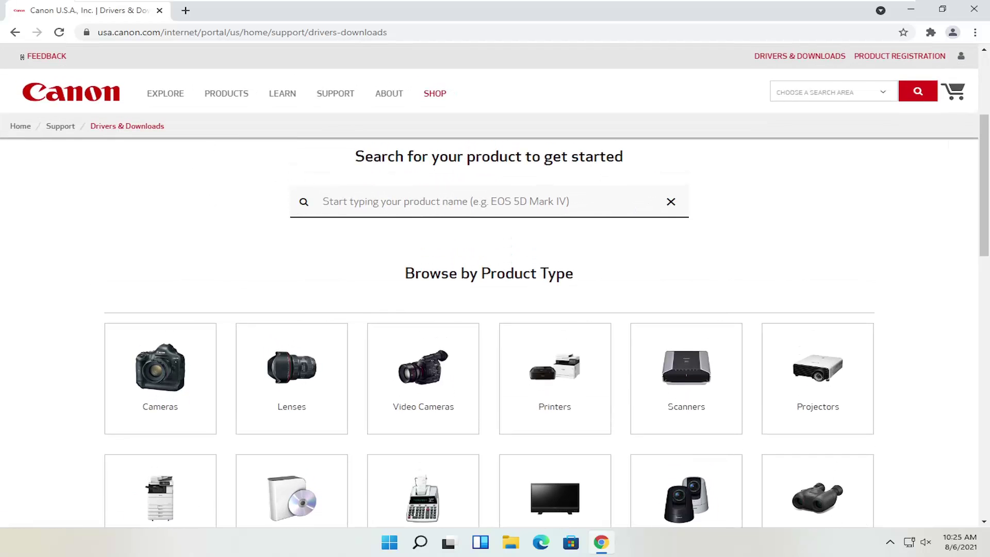
Search Canon's products for "pixma mg2520" and open the PIXMA MG2520 (MG2500 Series) driver page.
left_click(323, 201)
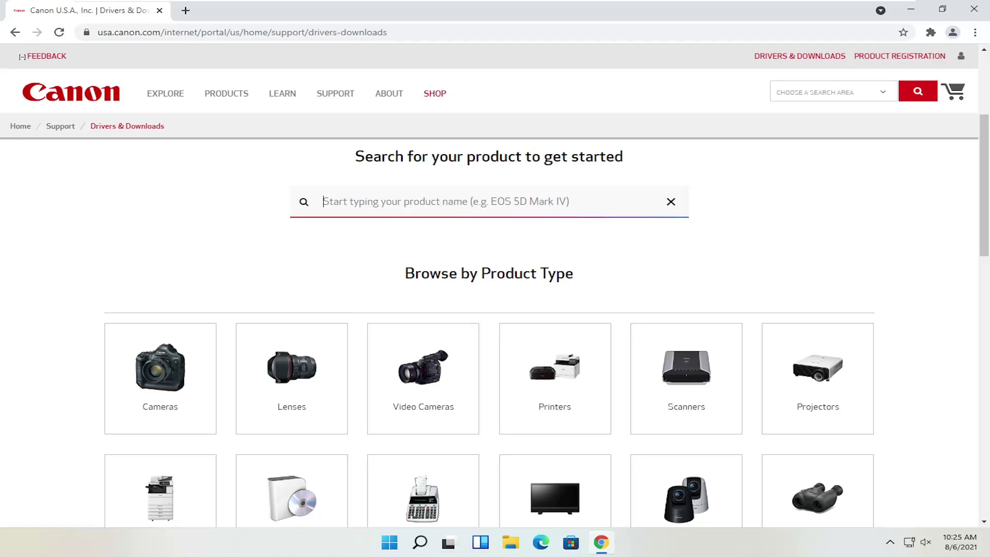
type("pixma")
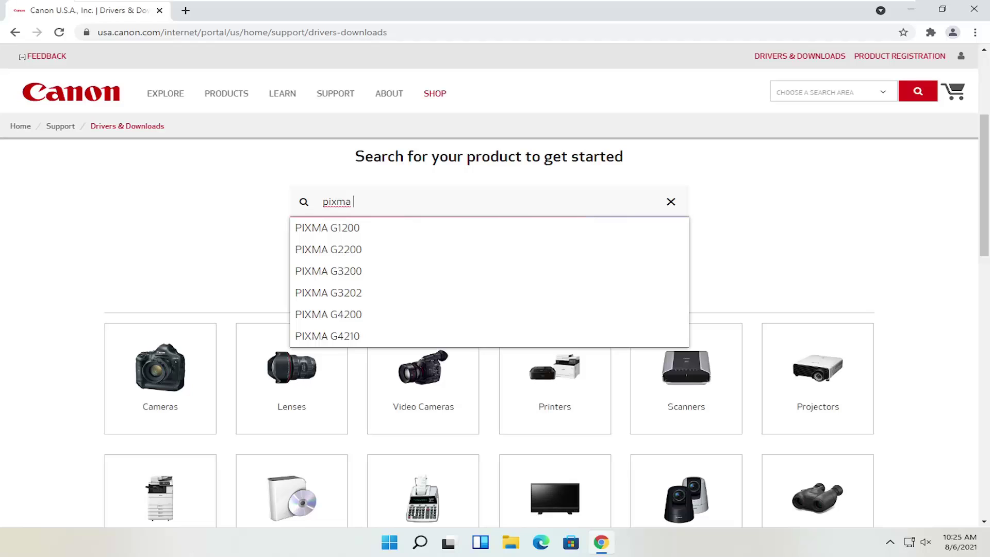
type(" mg")
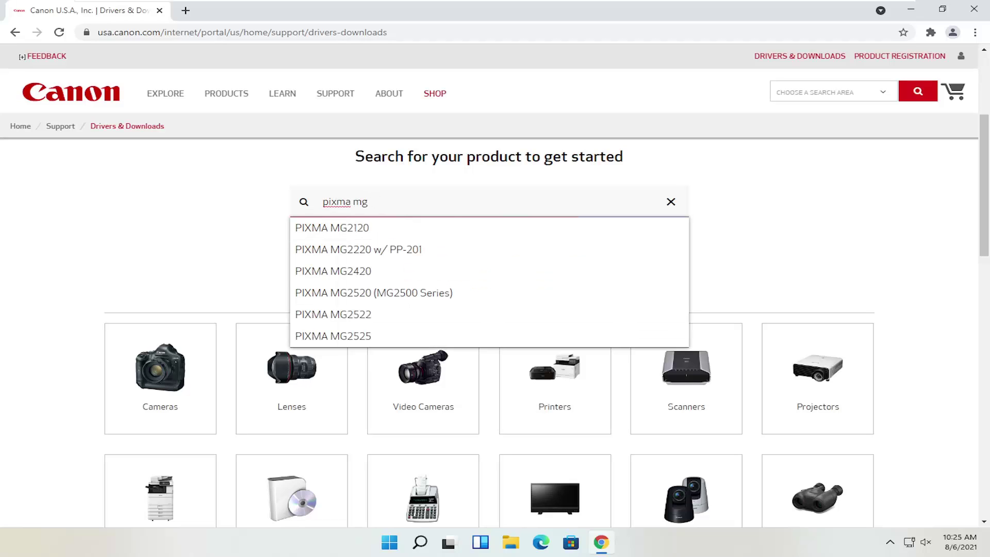
type("52520")
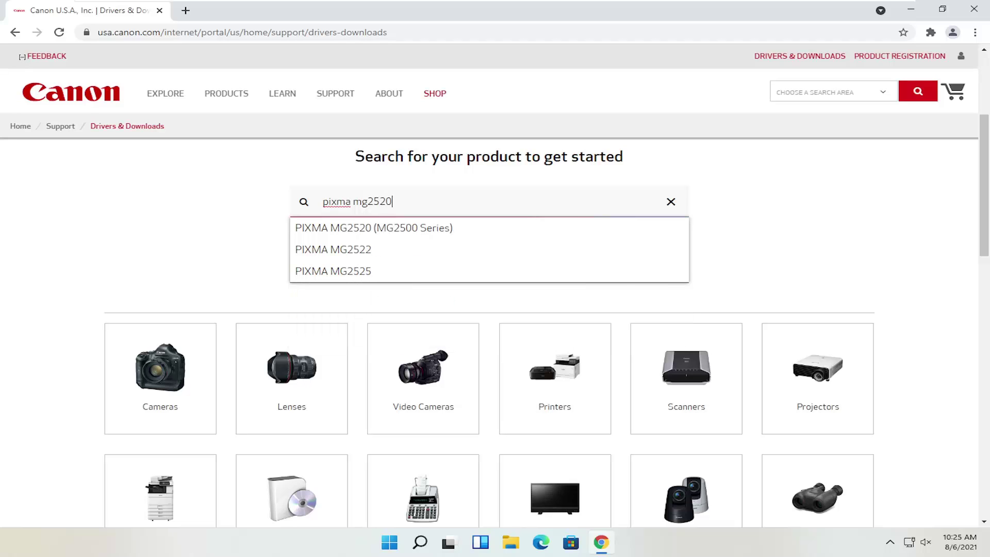
left_click(371, 231)
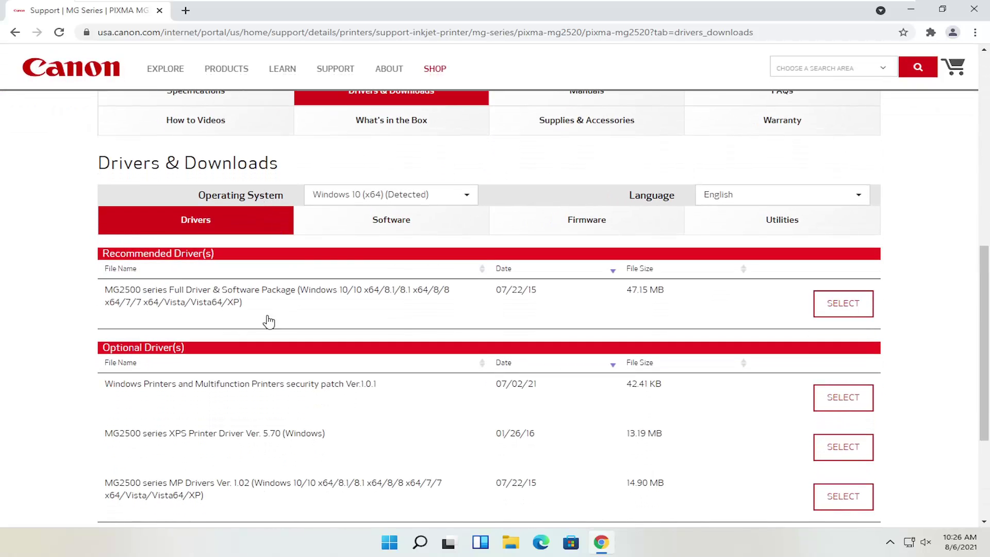
Examine the printer's Specifications section and return to its Drivers & Downloads section.
scroll(234, 330, "up", 2)
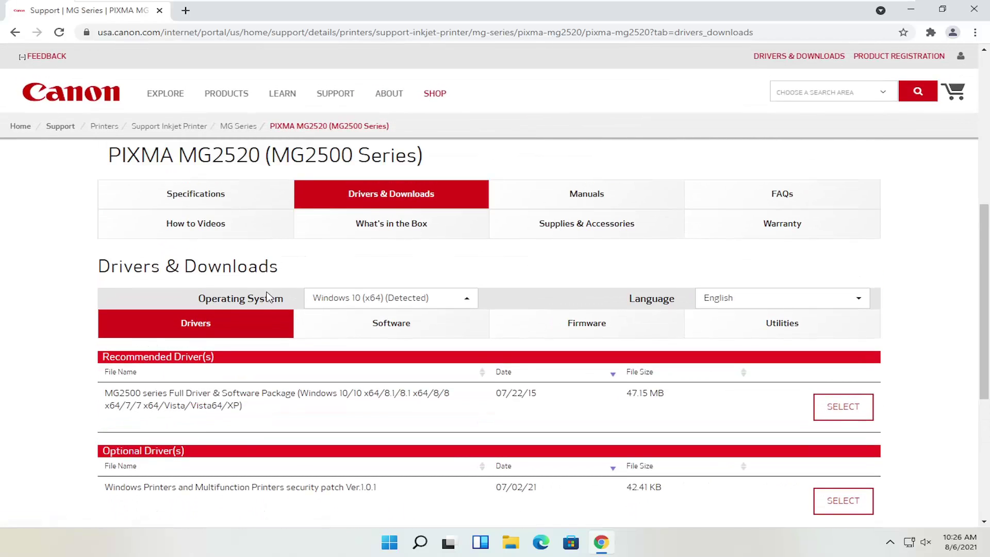
left_click(219, 213)
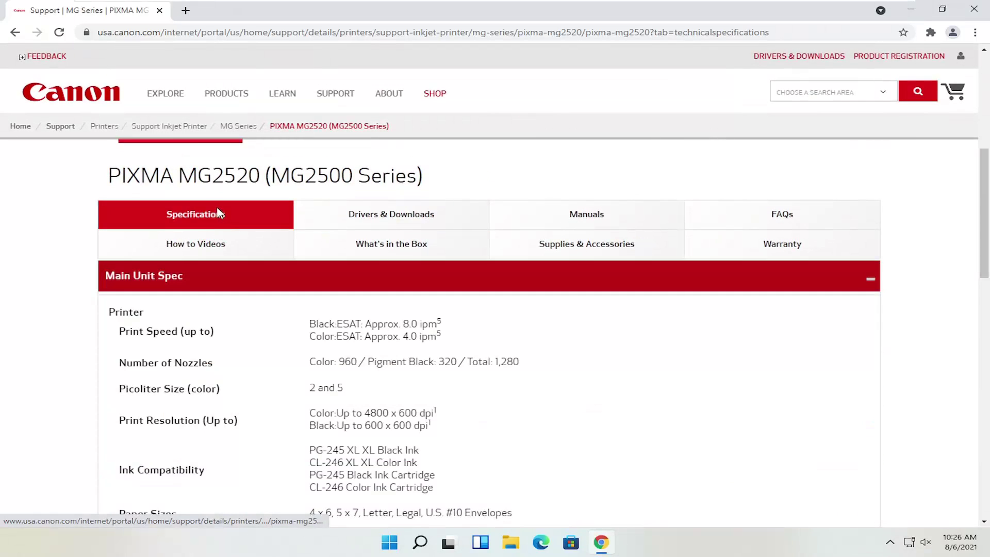
scroll(265, 308, "down", 2)
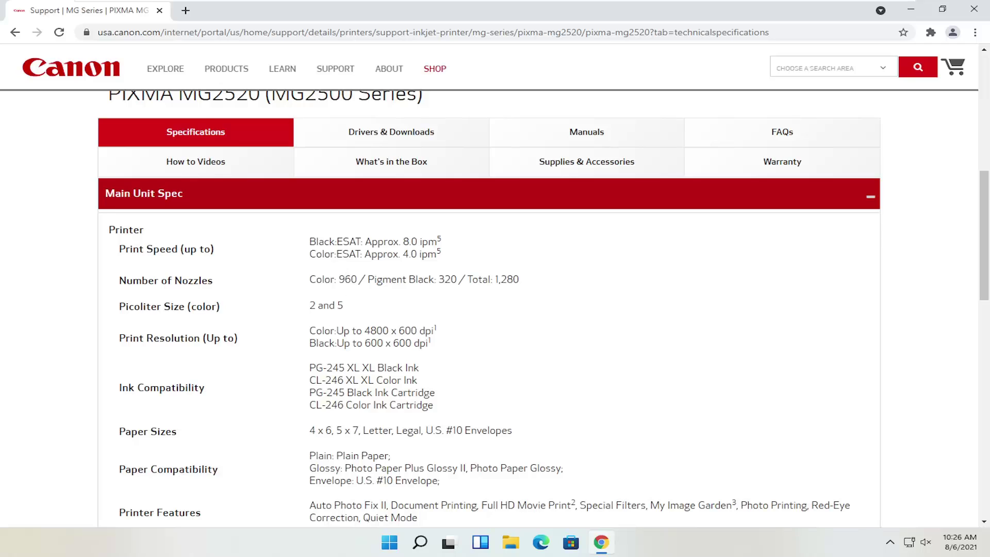
scroll(361, 309, "up", 2)
left_click(384, 235)
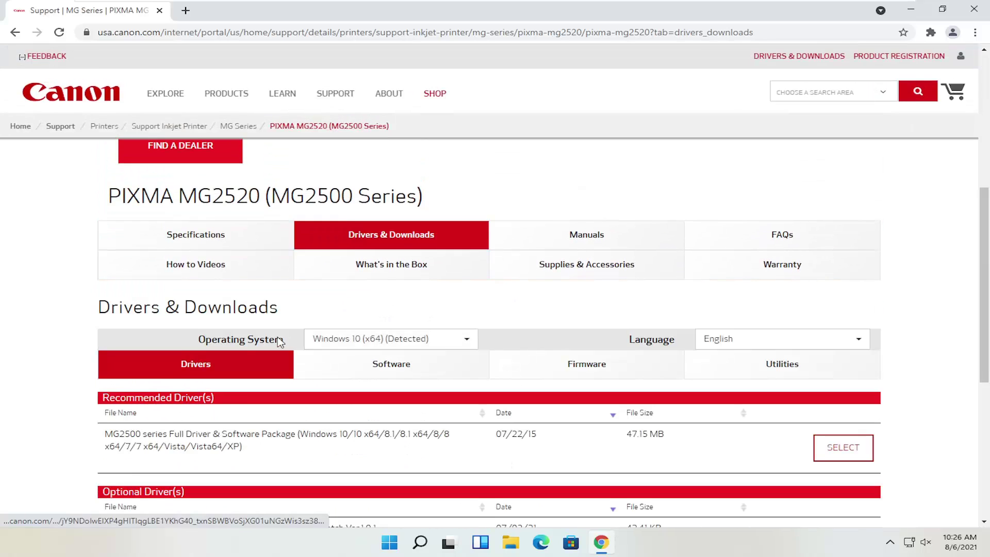
scroll(309, 351, "down", 2)
scroll(322, 356, "up", 1)
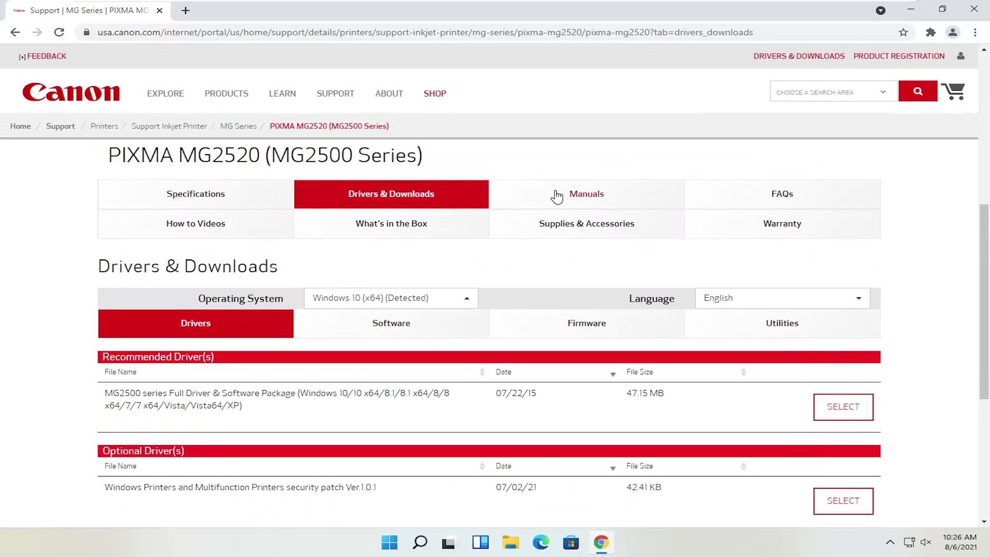
Look through the printer's Manuals and How to Videos sections.
left_click(556, 195)
scroll(301, 313, "down", 1)
scroll(302, 313, "down", 2)
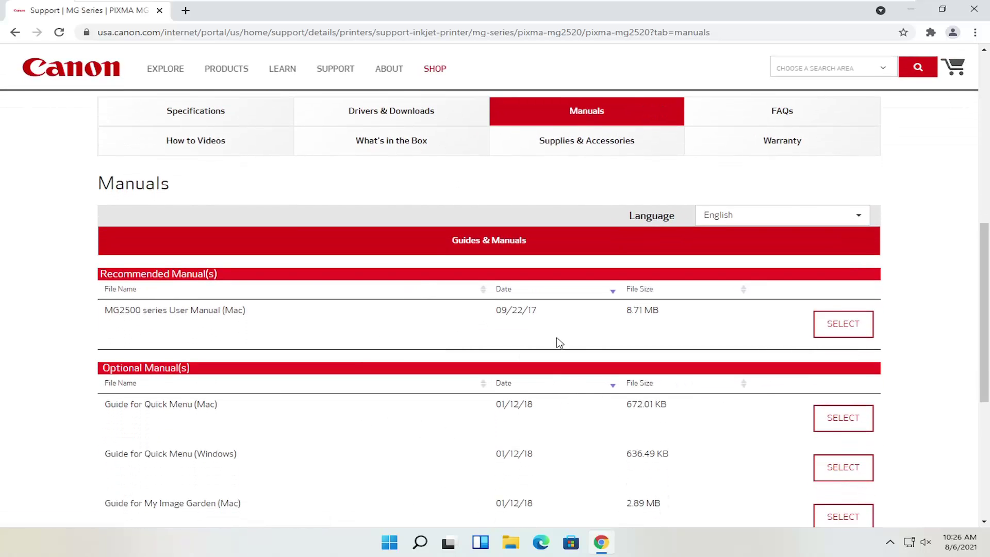
scroll(687, 242, "up", 2)
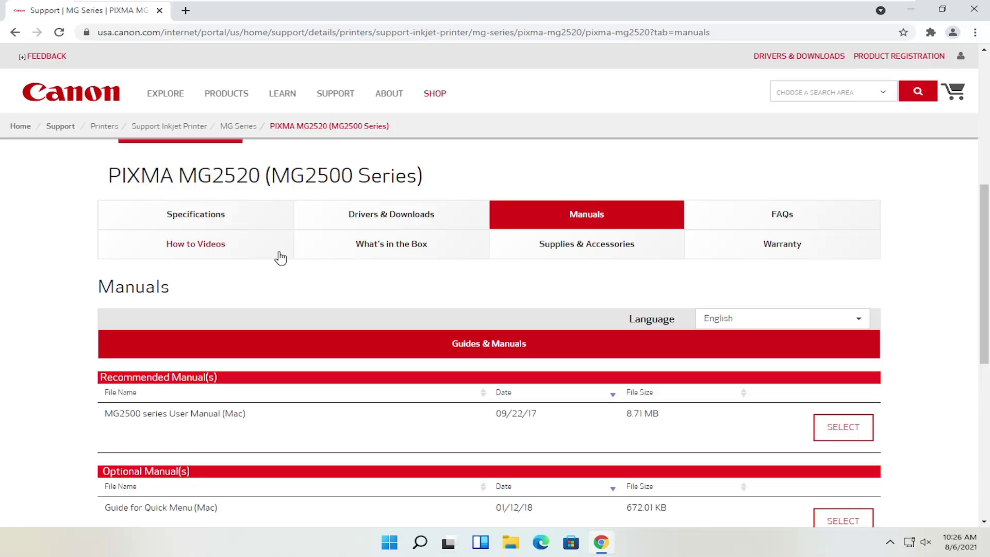
left_click(226, 243)
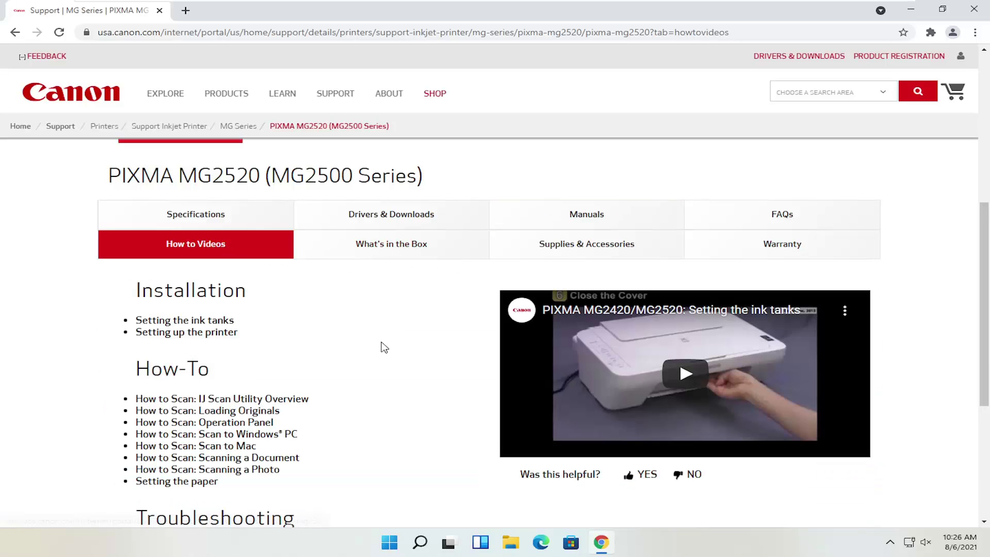
scroll(381, 347, "down", 1)
scroll(380, 347, "up", 1)
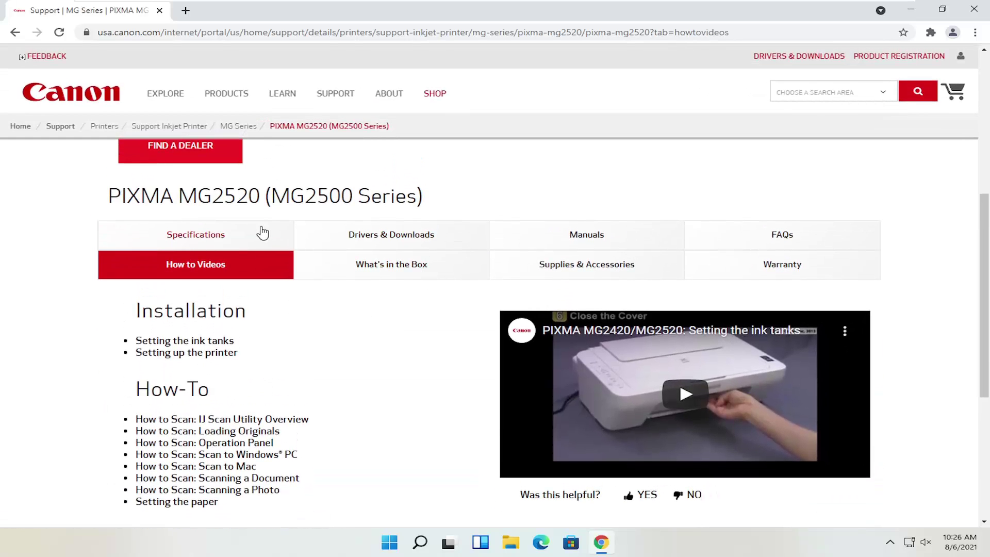
Go back to the Drivers & Downloads section and check the available operating system choices without changing the selection.
left_click(236, 239)
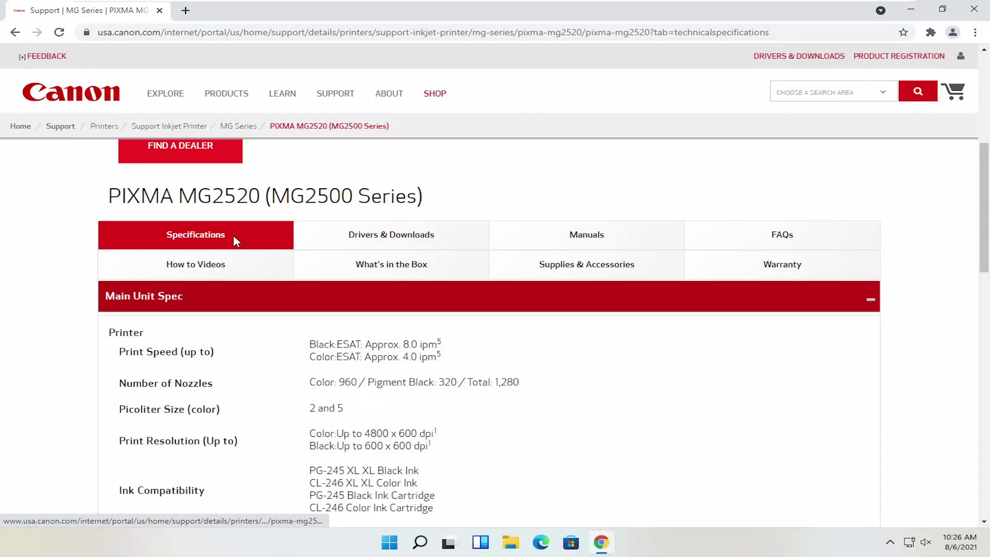
left_click(403, 237)
scroll(404, 236, "down", 2)
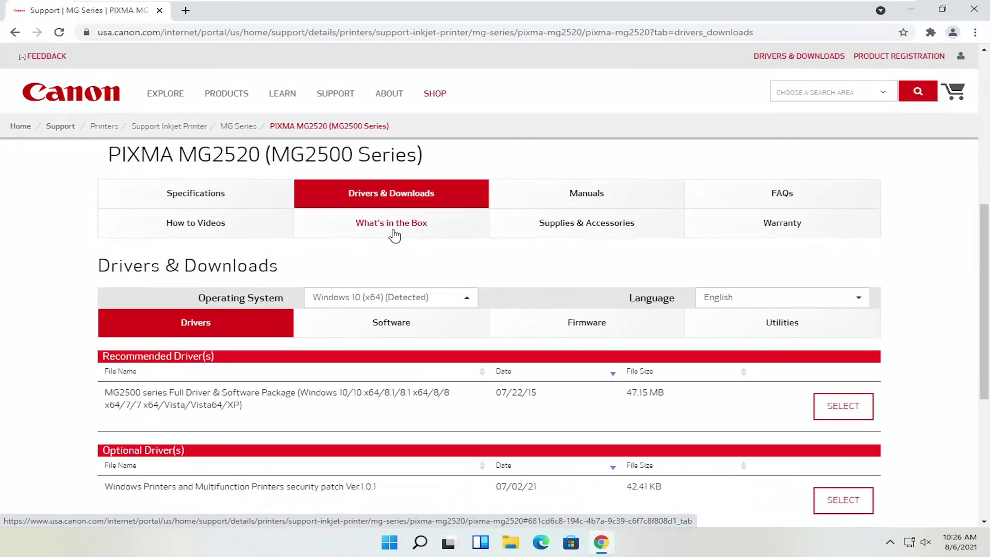
left_click(434, 256)
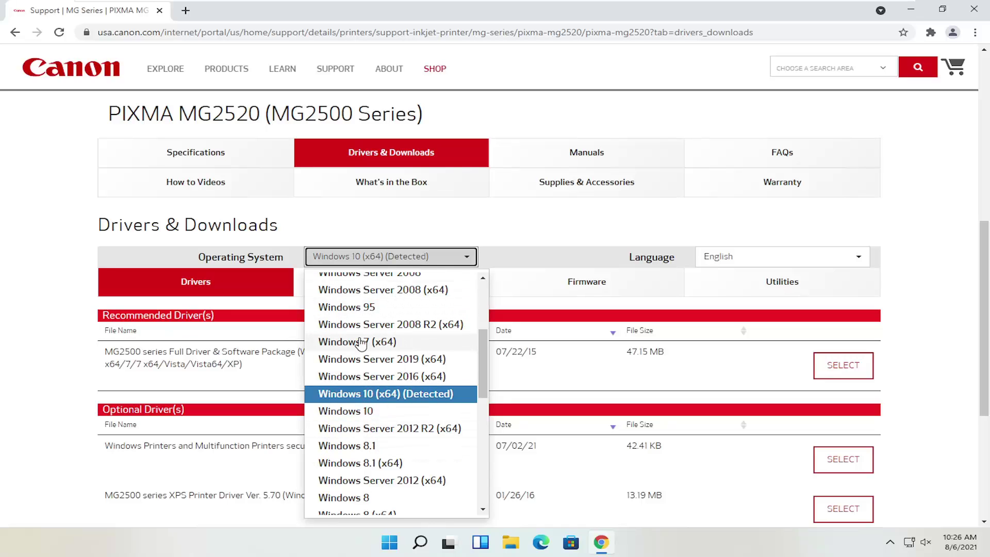
left_click(17, 331)
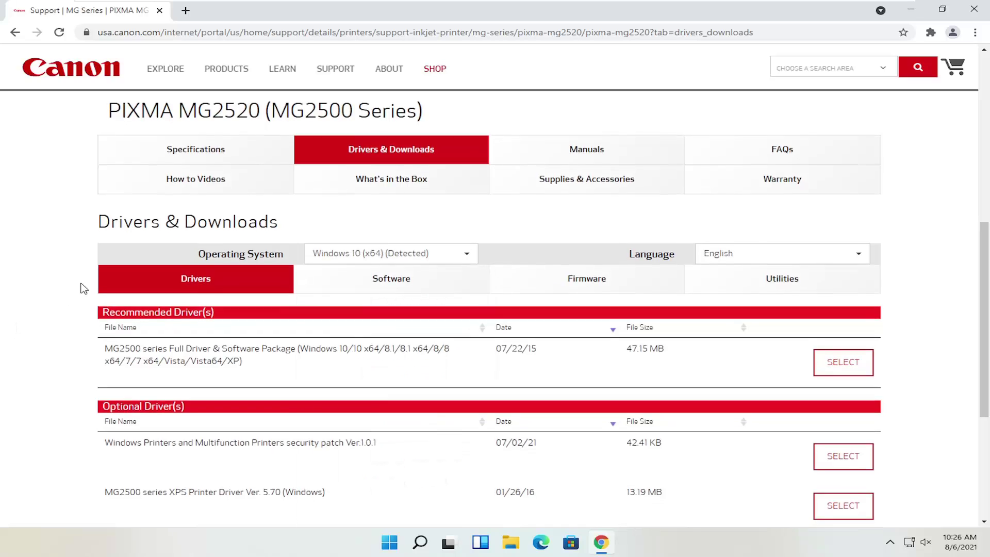
Download the recommended MG2500 series Full Driver & Software Package and show the downloaded installer in its folder.
scroll(77, 303, "down", 1)
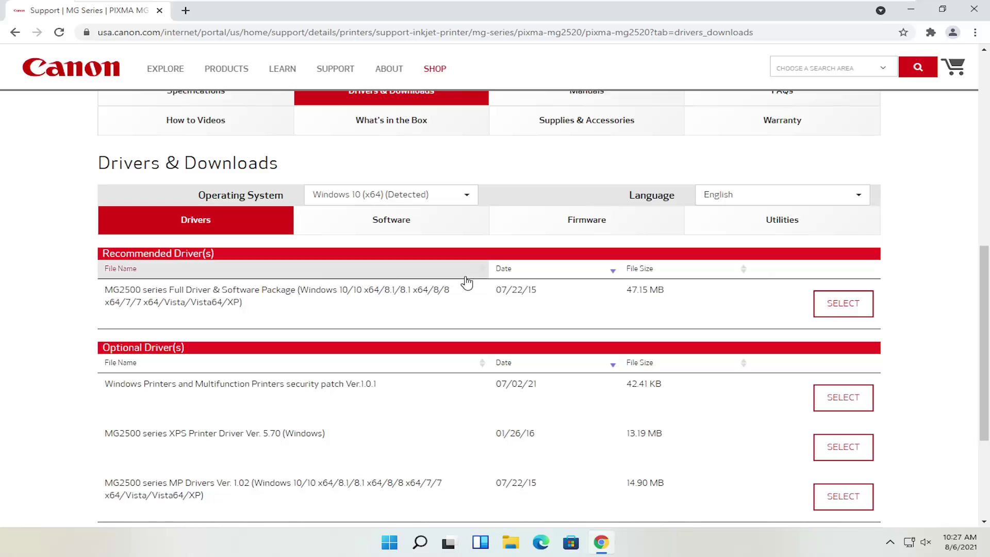
left_click(831, 304)
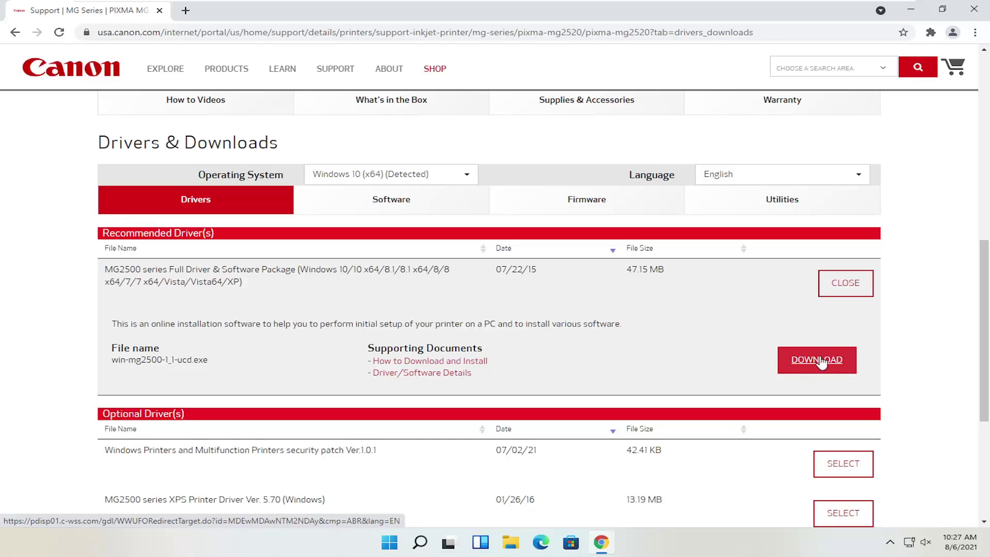
left_click(820, 360)
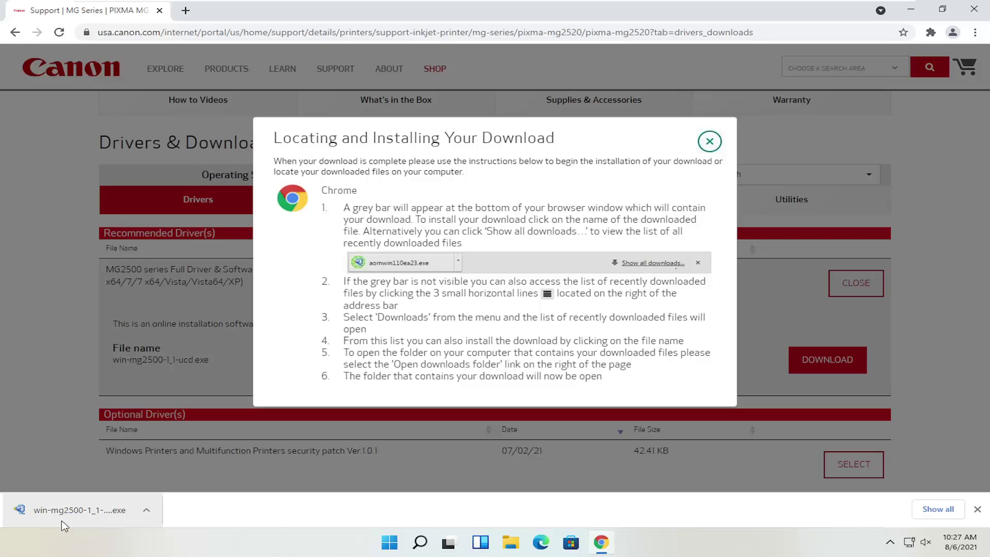
left_click(148, 514)
left_click(199, 472)
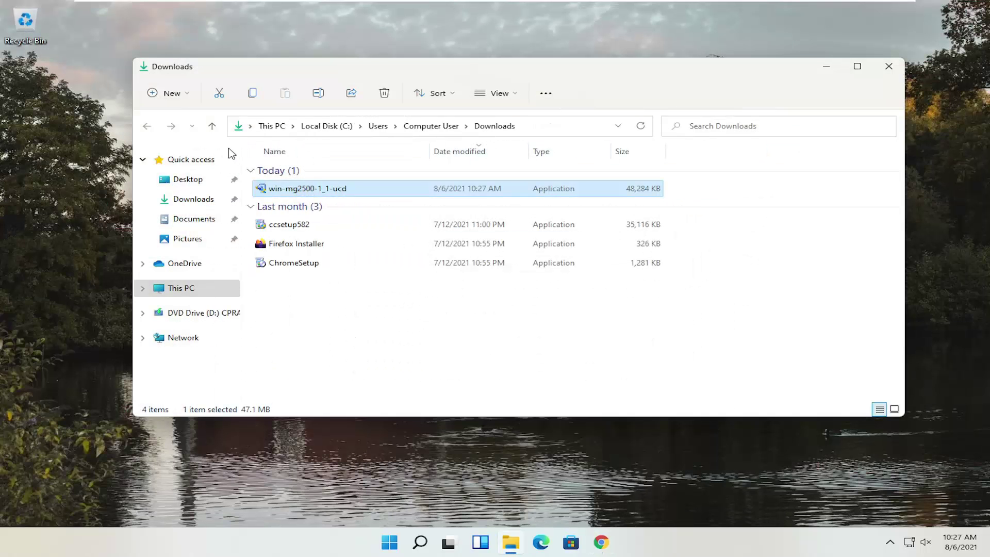
Run the win-mg2500-1_1-ucd installer with permission to make changes, and clear the Downloads window out of the way.
double_click(296, 190)
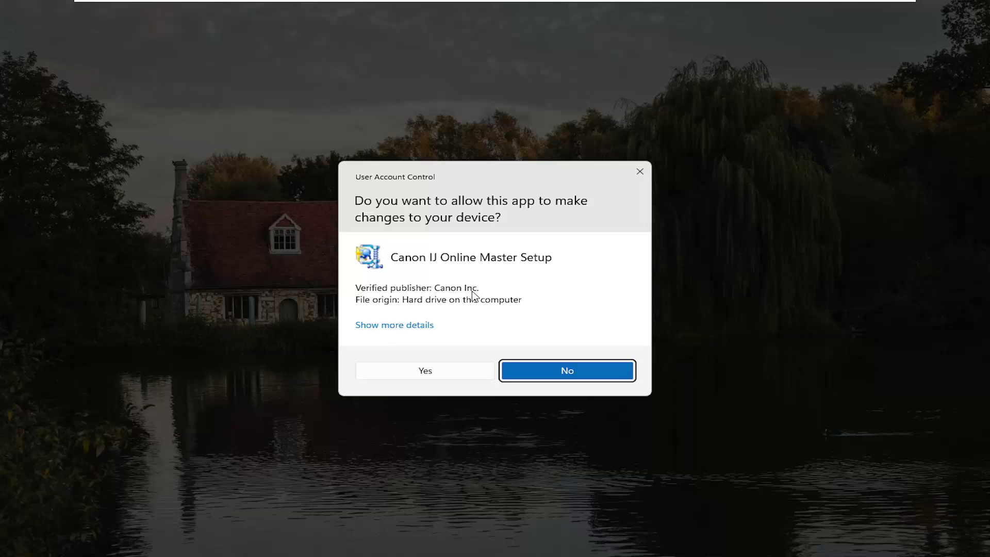
left_click(426, 372)
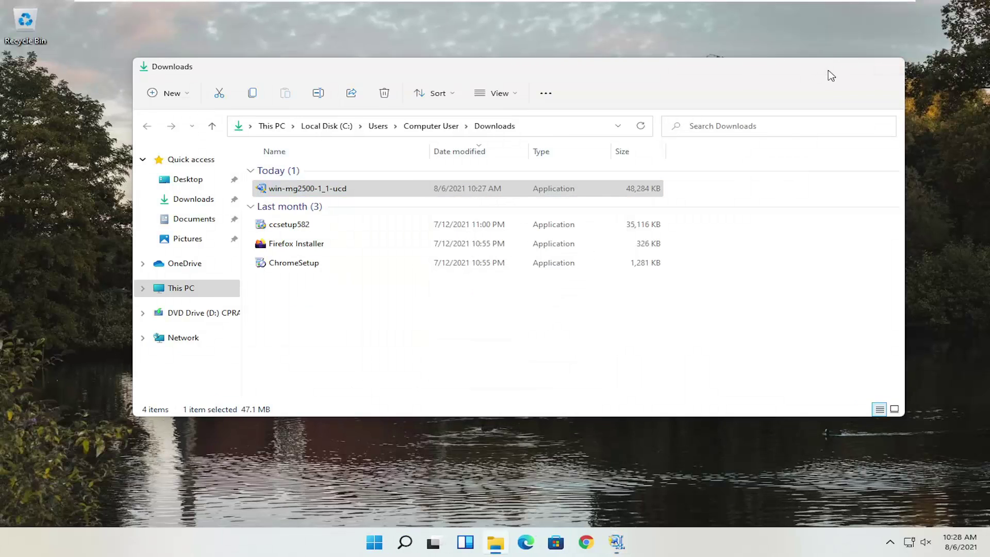
left_click(826, 66)
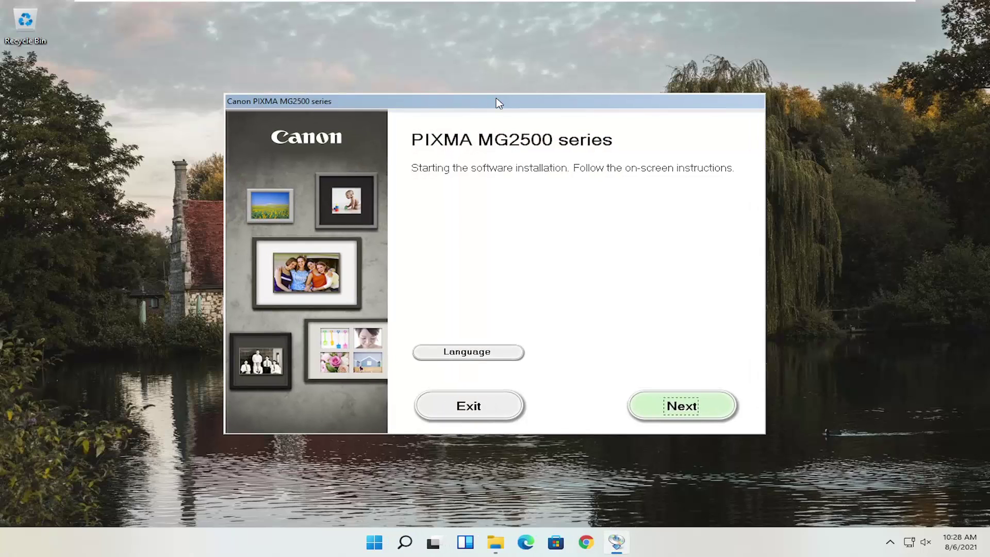
left_click_drag(498, 104, 503, 77)
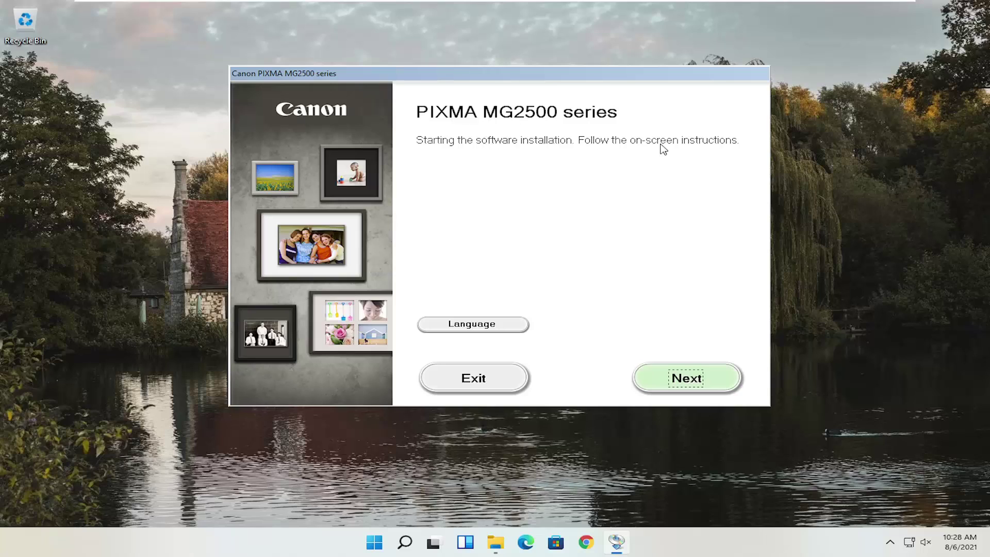
Check the setup language choices, keep English, and proceed with the PIXMA MG2500 series installation.
left_click(469, 326)
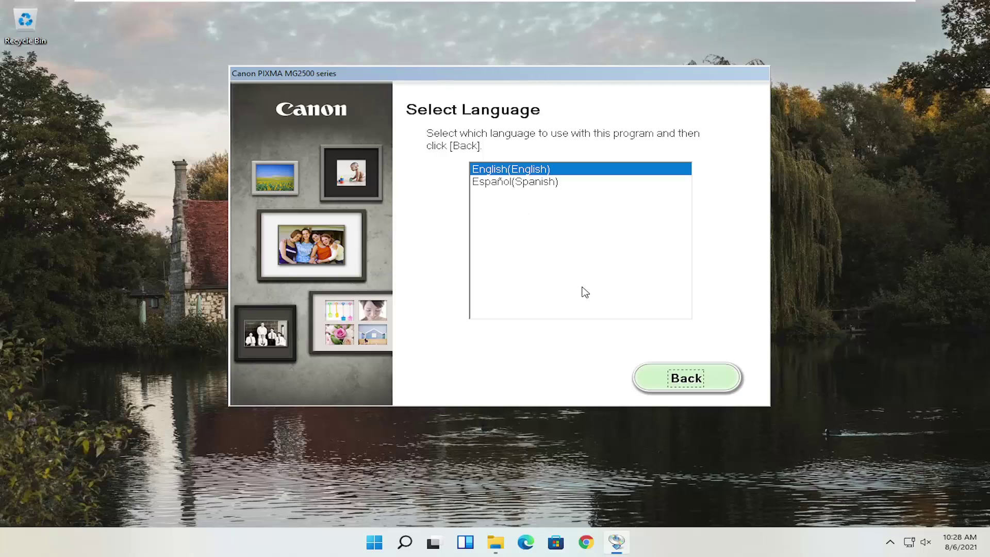
left_click(665, 379)
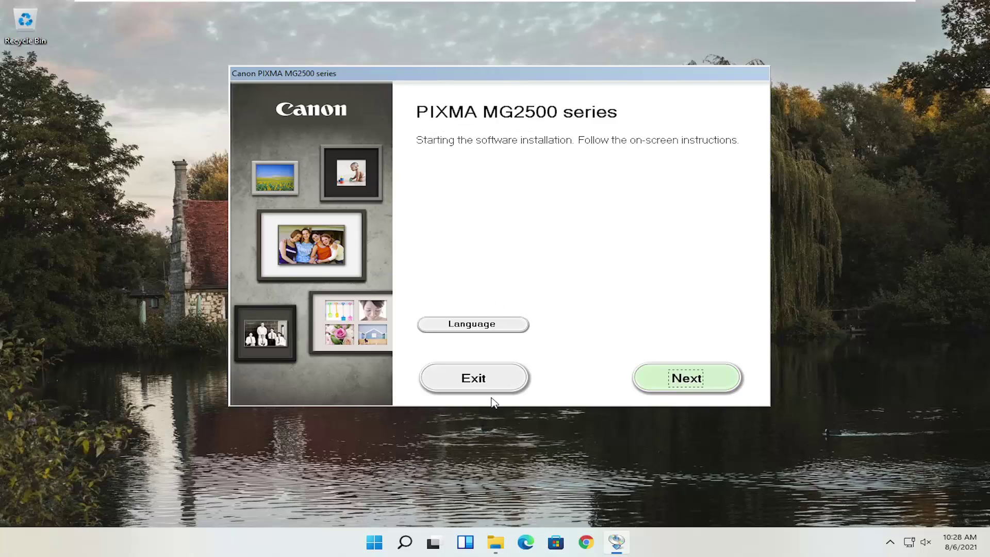
left_click(690, 379)
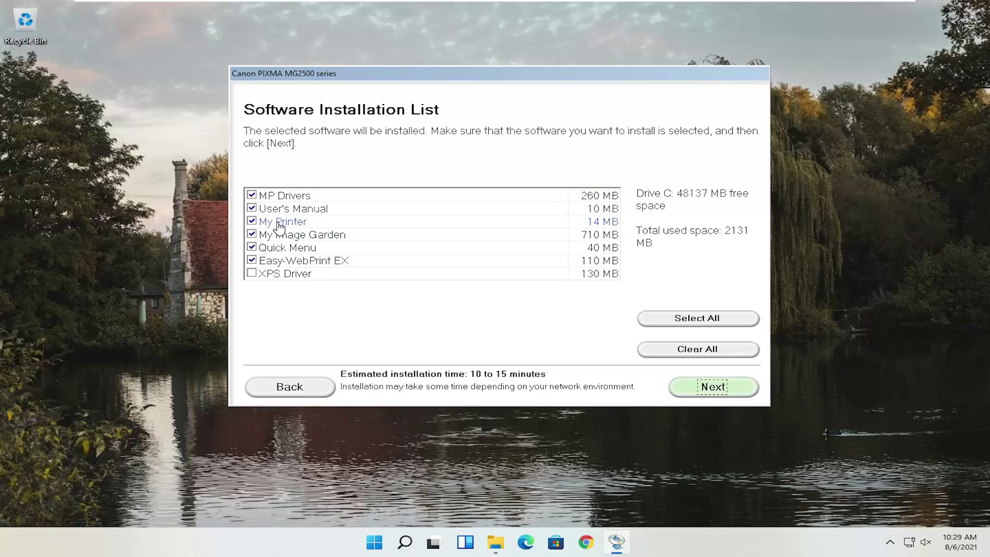
Exclude Easy-WebPrint EX from the software installation list and continue with the remaining selected items.
mouse_move(279, 225)
mouse_move(312, 240)
left_click(251, 260)
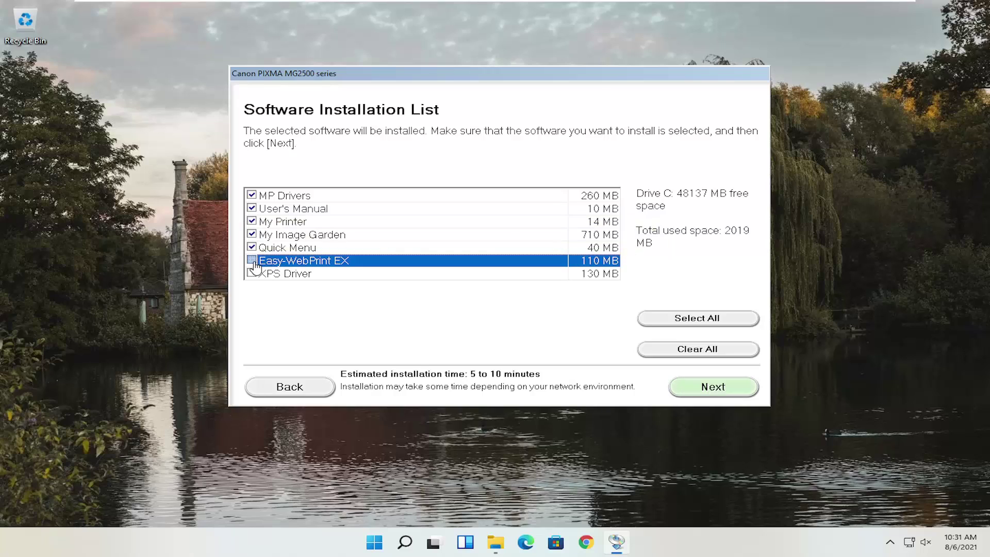
left_click(252, 260)
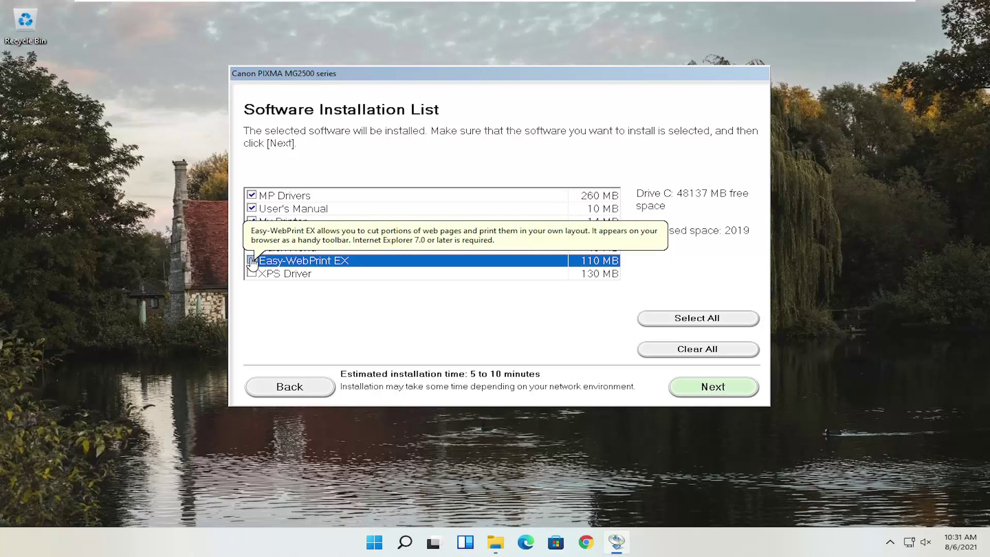
left_click(252, 260)
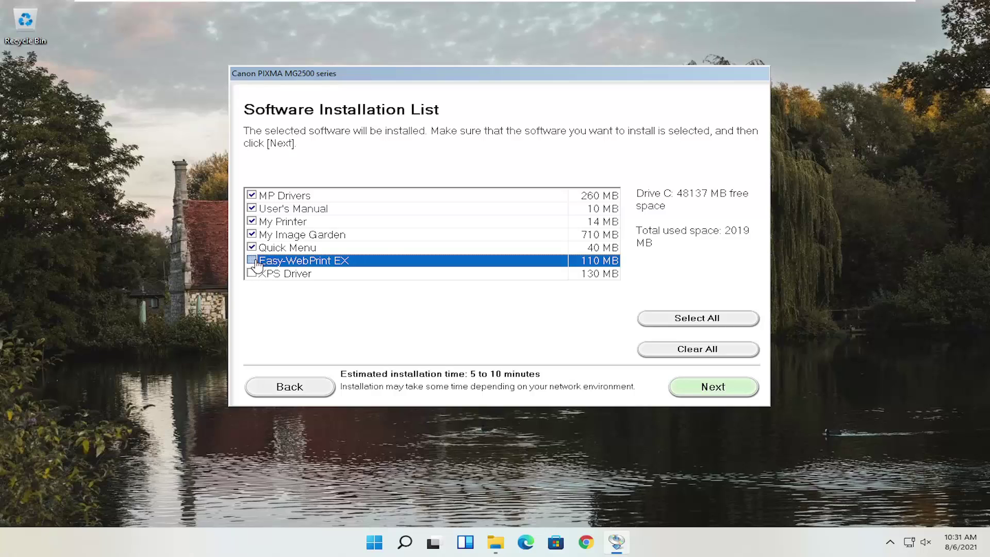
mouse_move(263, 267)
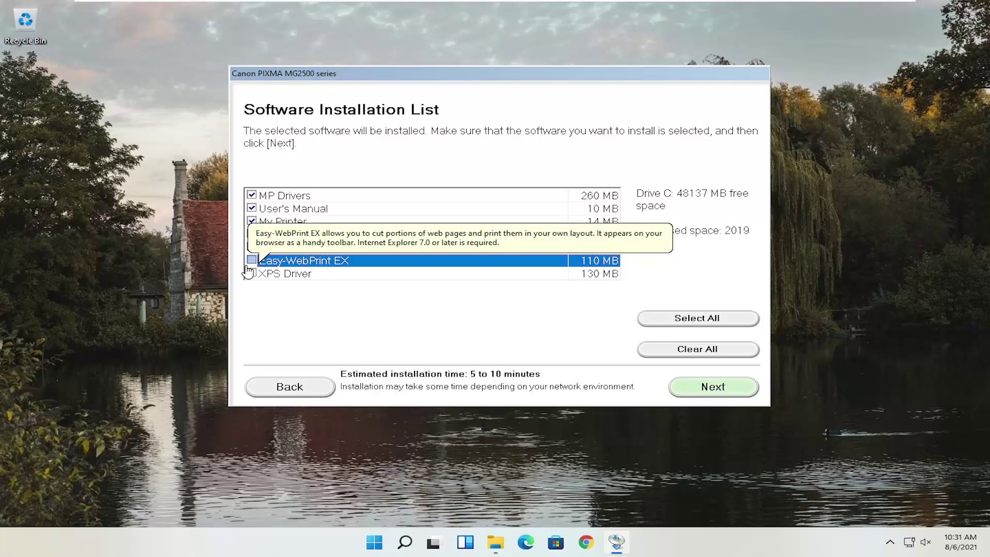
left_click(705, 388)
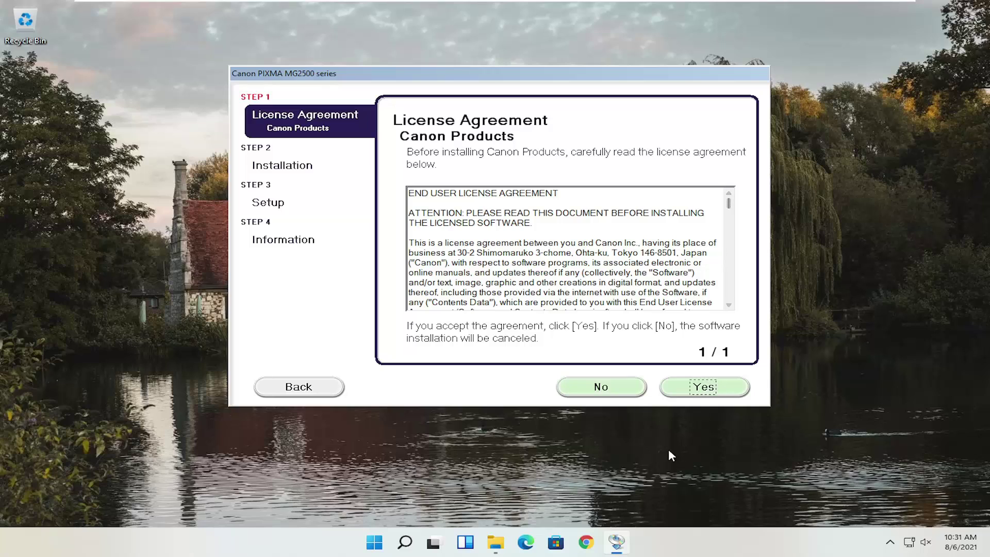
Accept the Canon license agreement and continue past the firewall notice to start the software download.
left_click(677, 398)
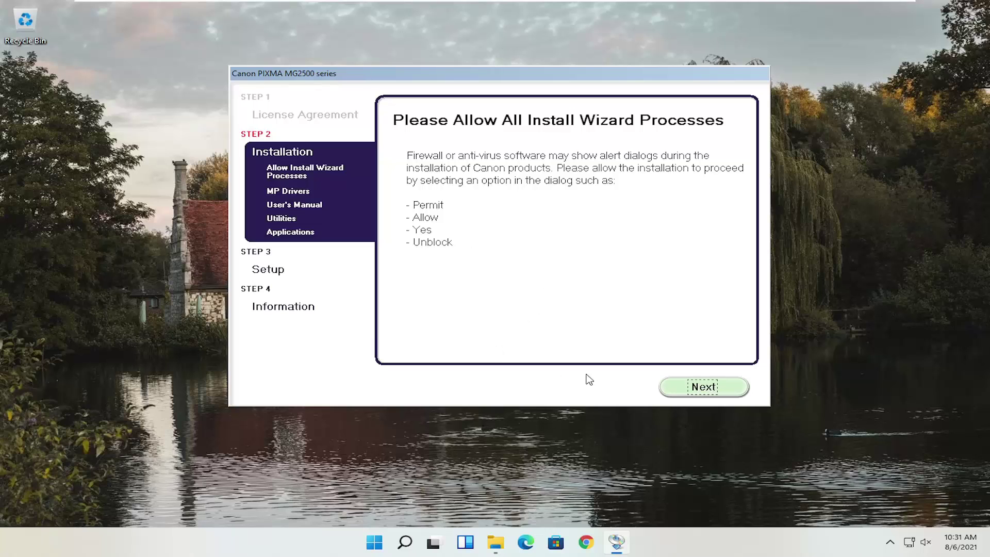
left_click(695, 392)
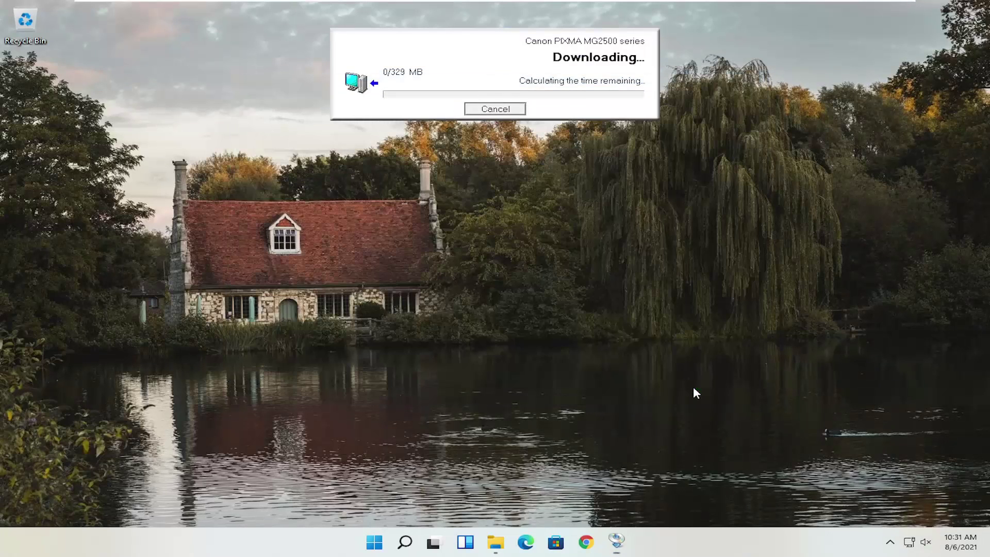